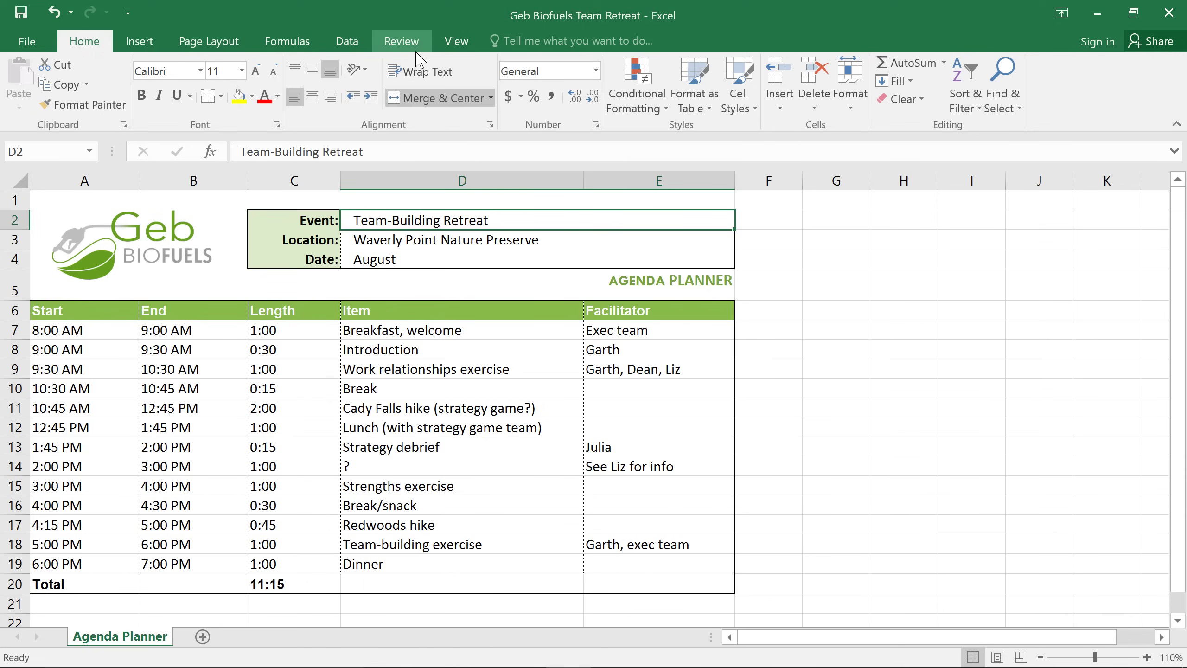
In Highlight Changes, enable Track changes while editing with When set to All, and confirm.
{"action": "left_click", "coordinate": [401, 41]}
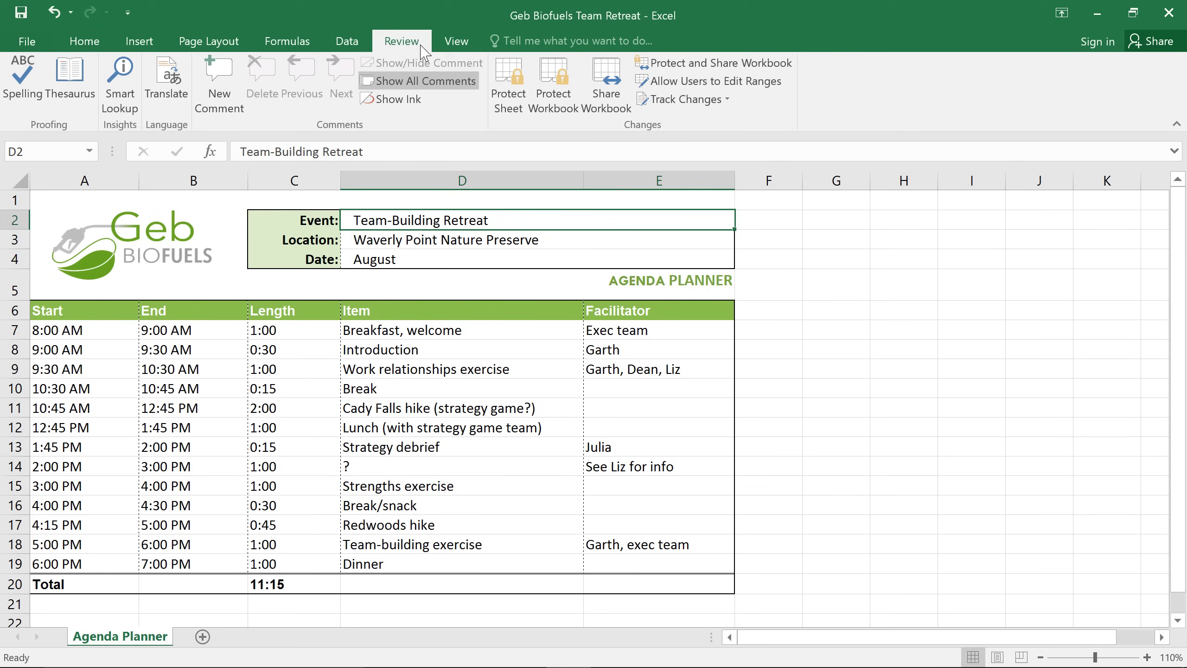
{"action": "left_click", "coordinate": [644, 99]}
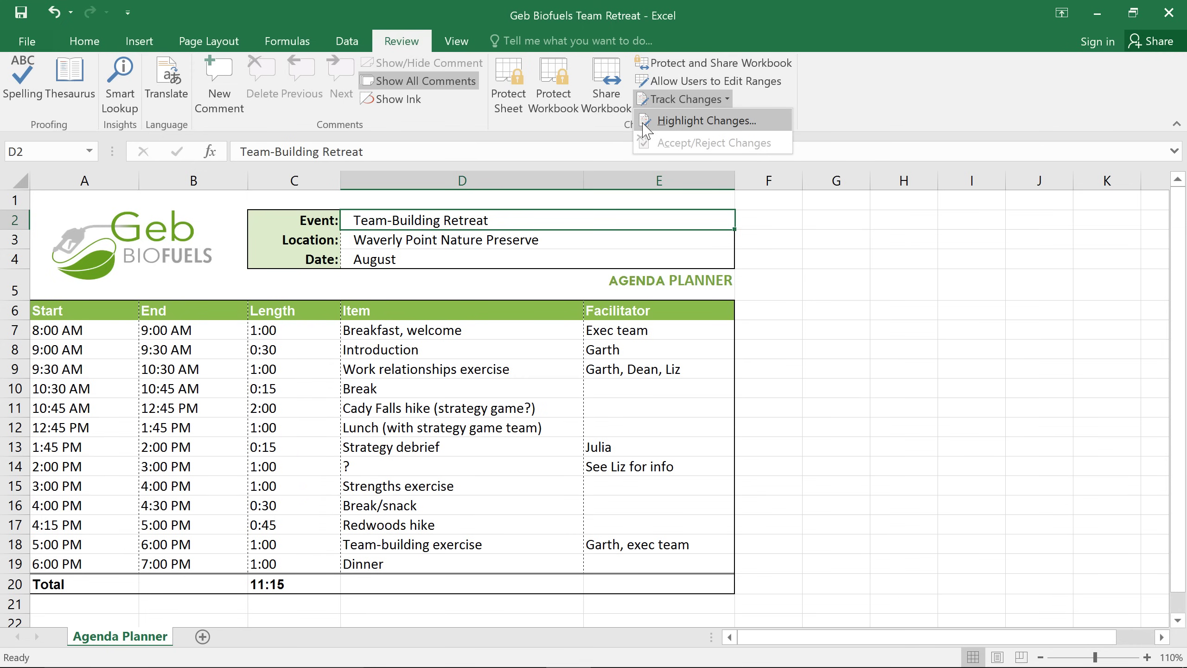
{"action": "left_click", "coordinate": [692, 121]}
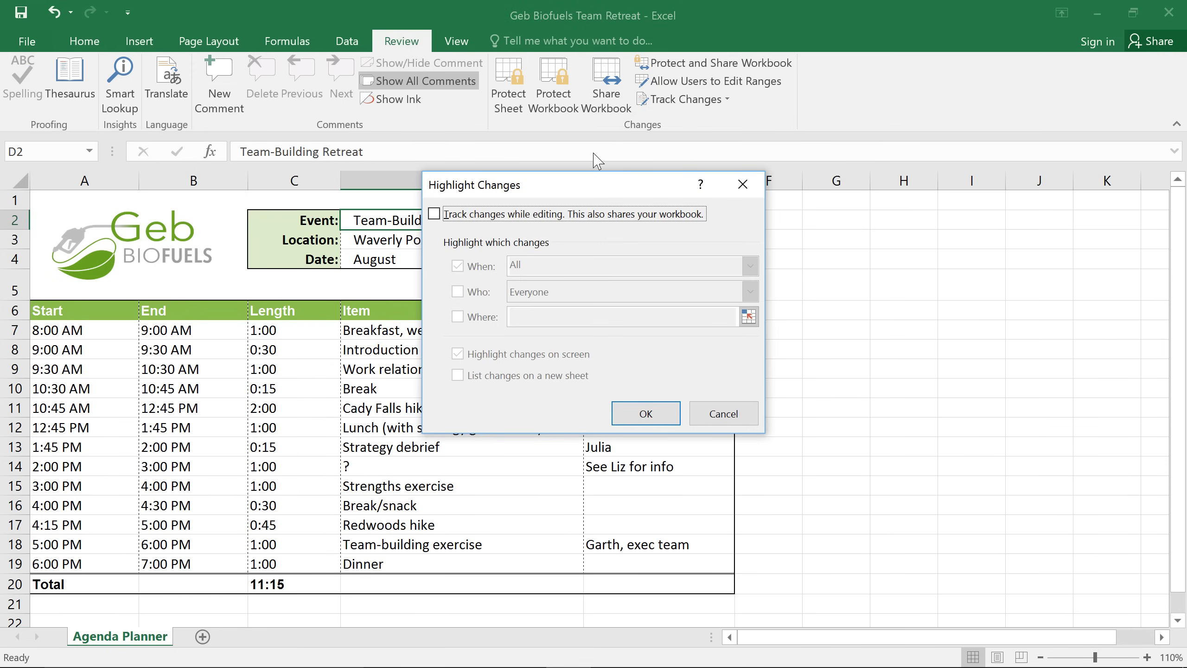
{"action": "left_click", "coordinate": [434, 214]}
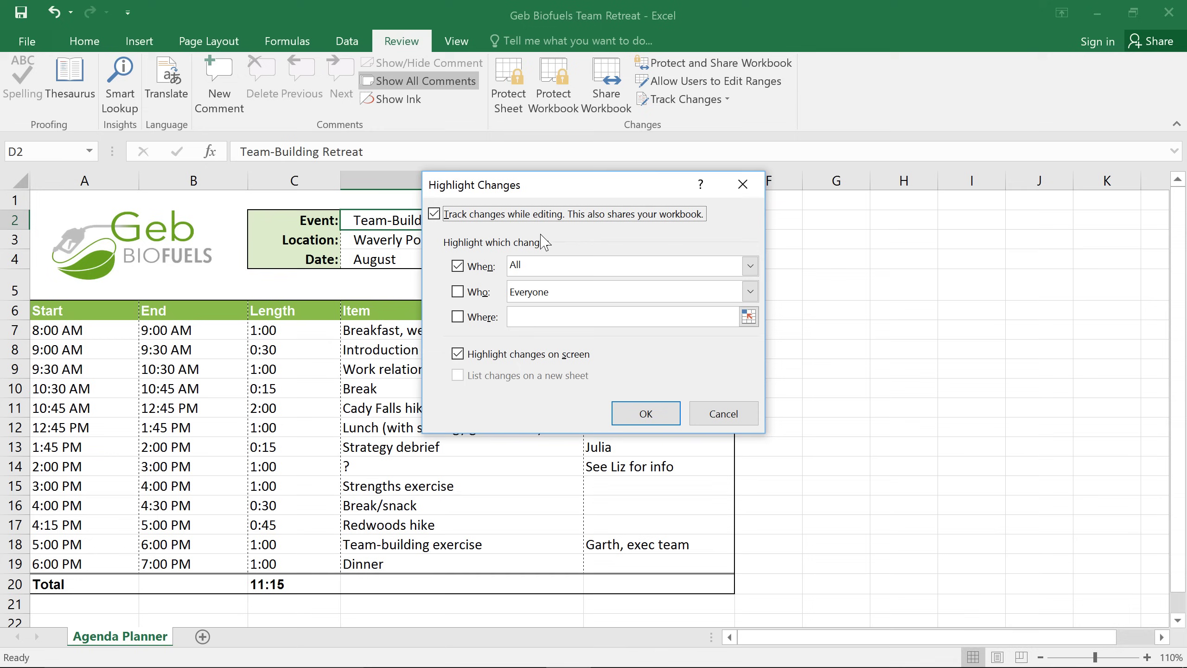
{"action": "left_click", "coordinate": [749, 267]}
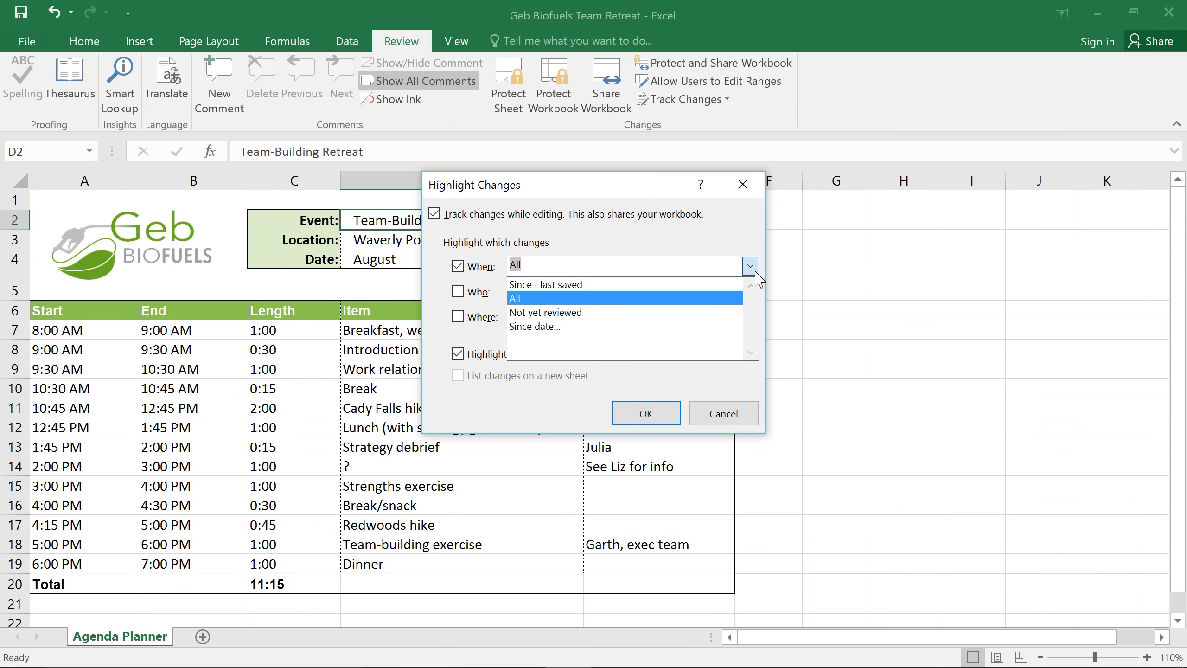
{"action": "left_click", "coordinate": [733, 299]}
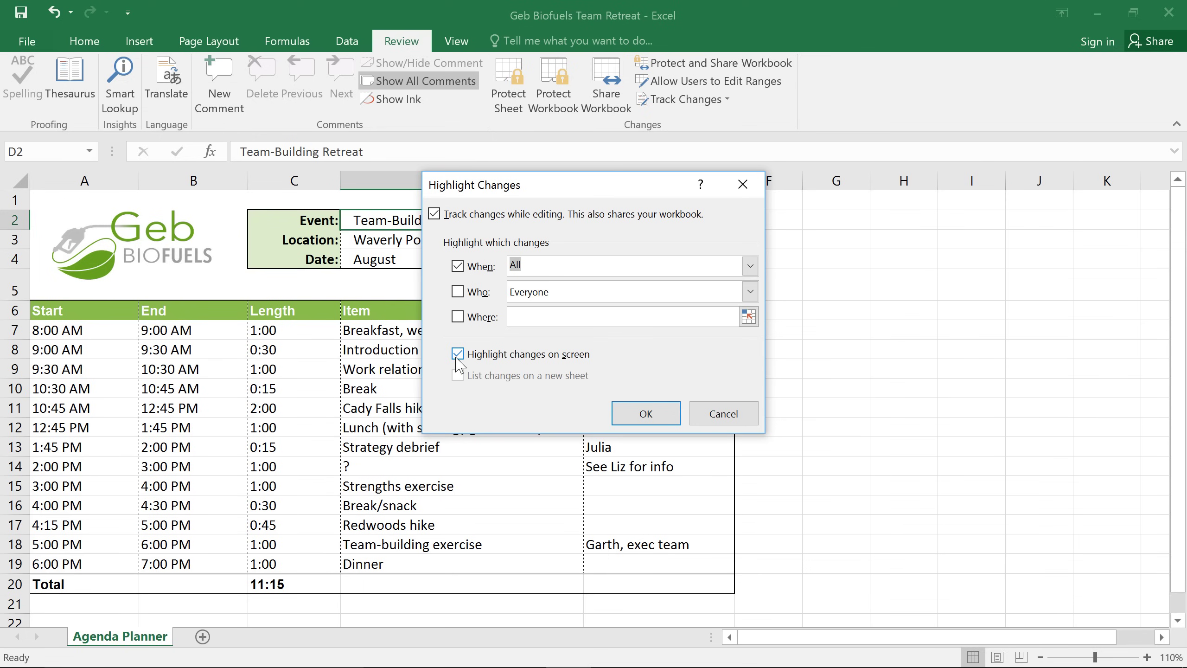
{"action": "left_click", "coordinate": [646, 413]}
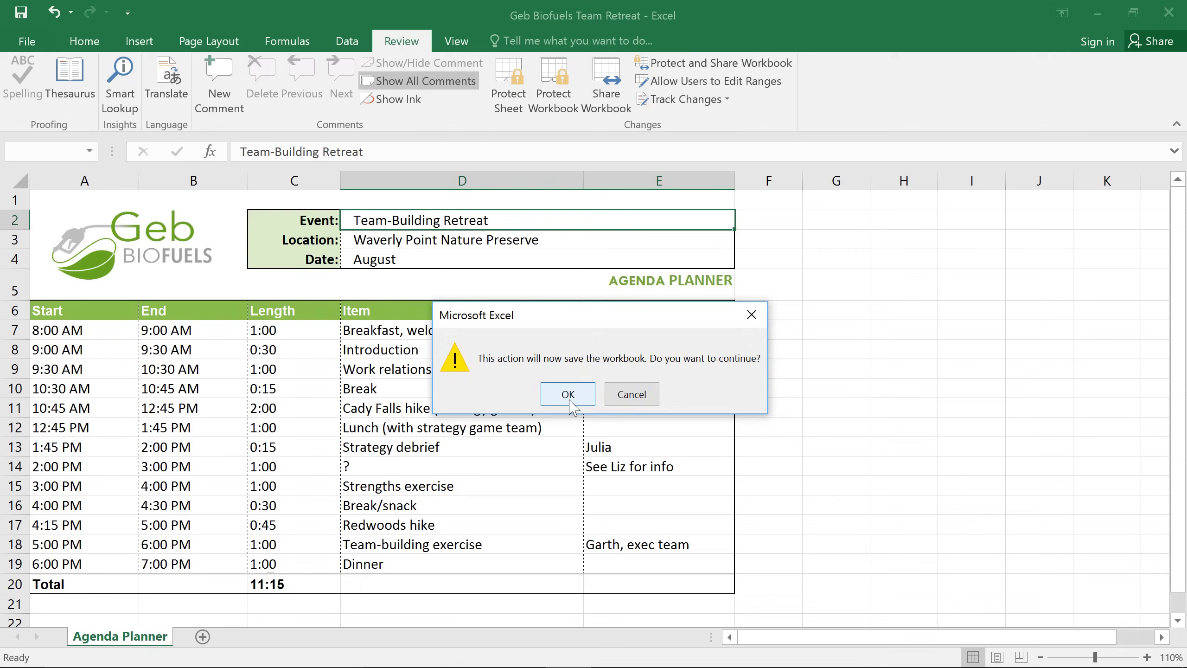
Save the workbook as shared, then replace '?' in D14 with 'Getting to know your team'.
{"action": "left_click", "coordinate": [569, 395]}
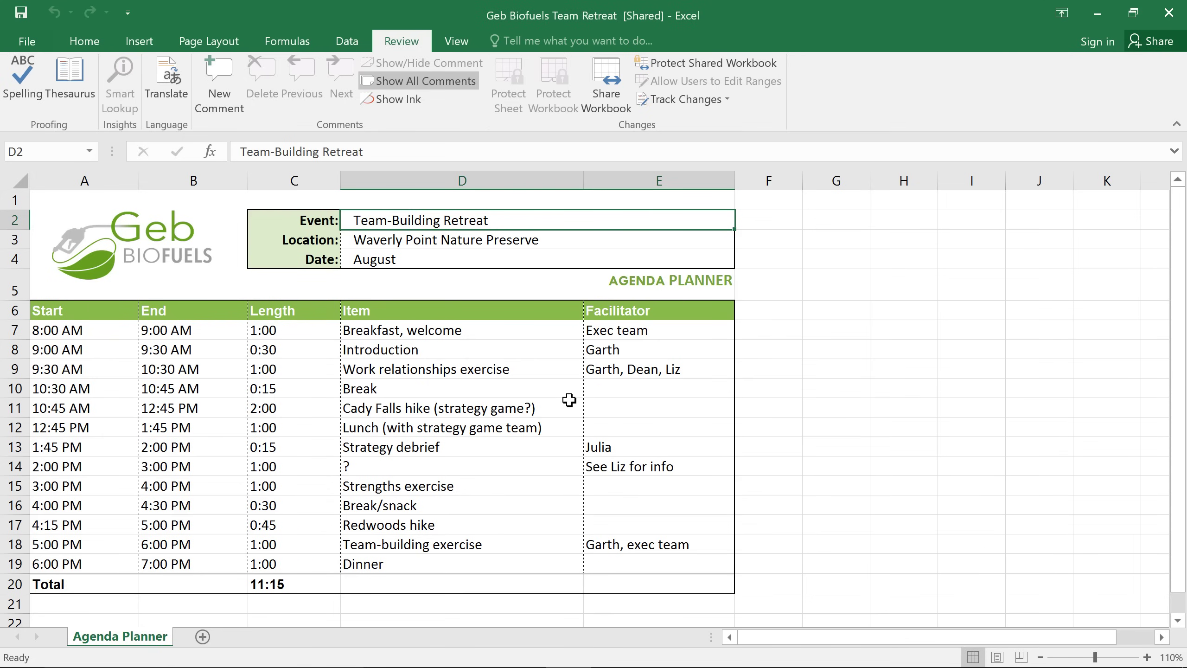
{"action": "left_click", "coordinate": [531, 462]}
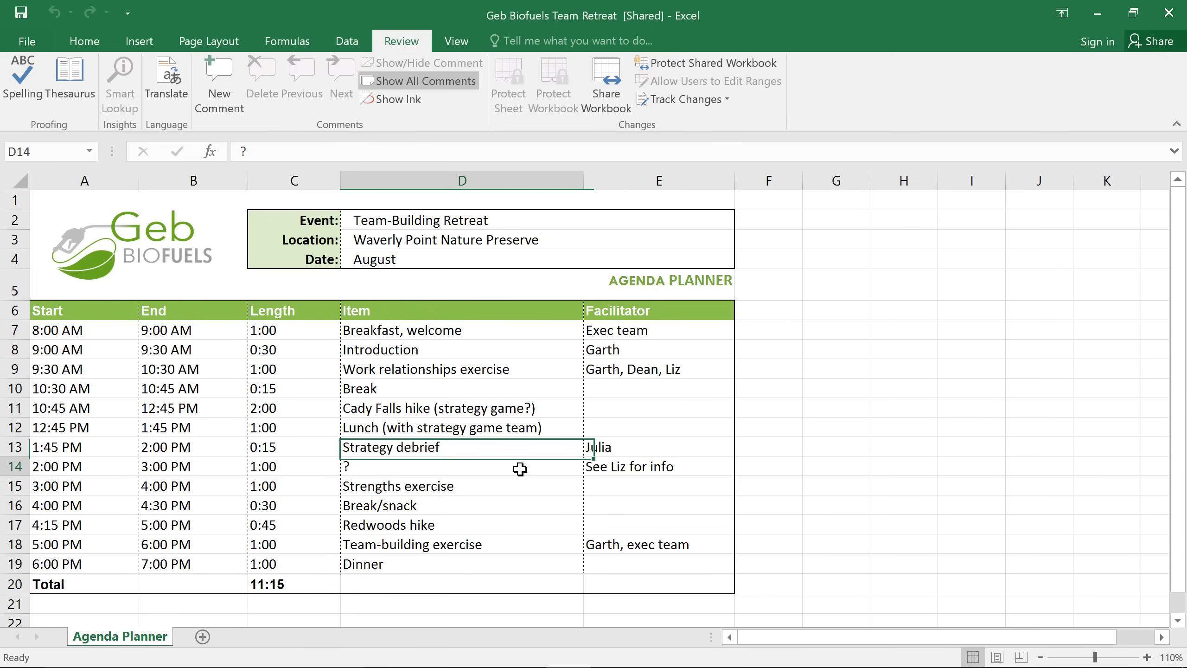
{"action": "double_click", "coordinate": [521, 461]}
{"action": "key", "text": "BackSpace"}
{"action": "type", "text": "Getting"}
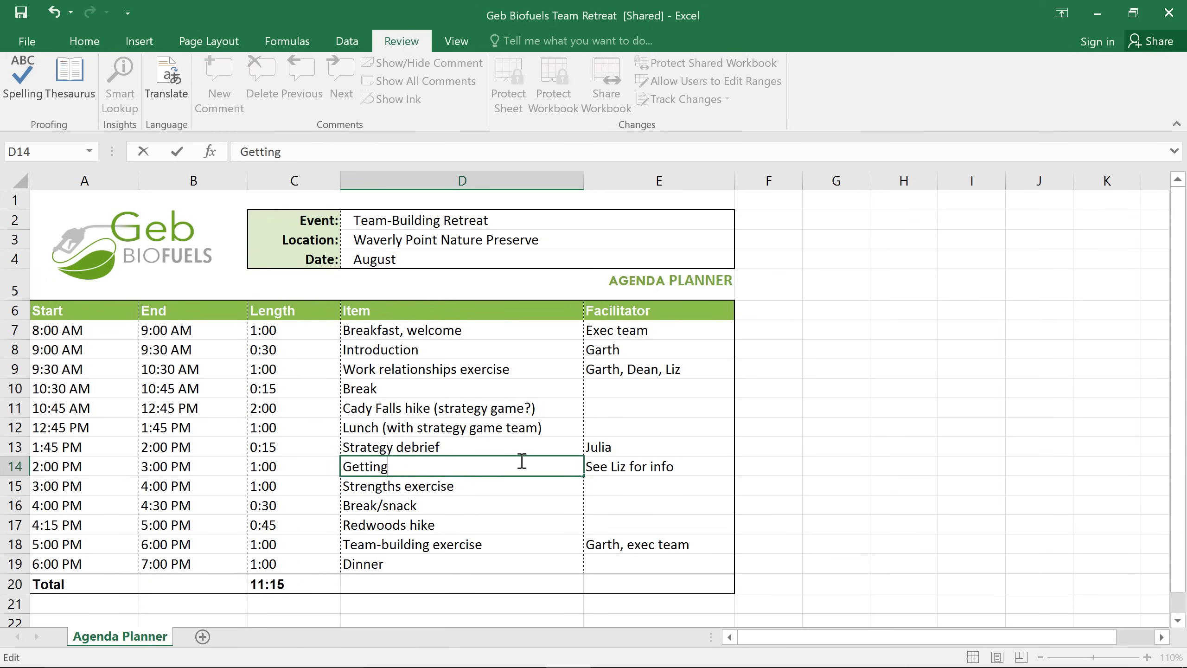
{"action": "type", "text": " to know your team"}
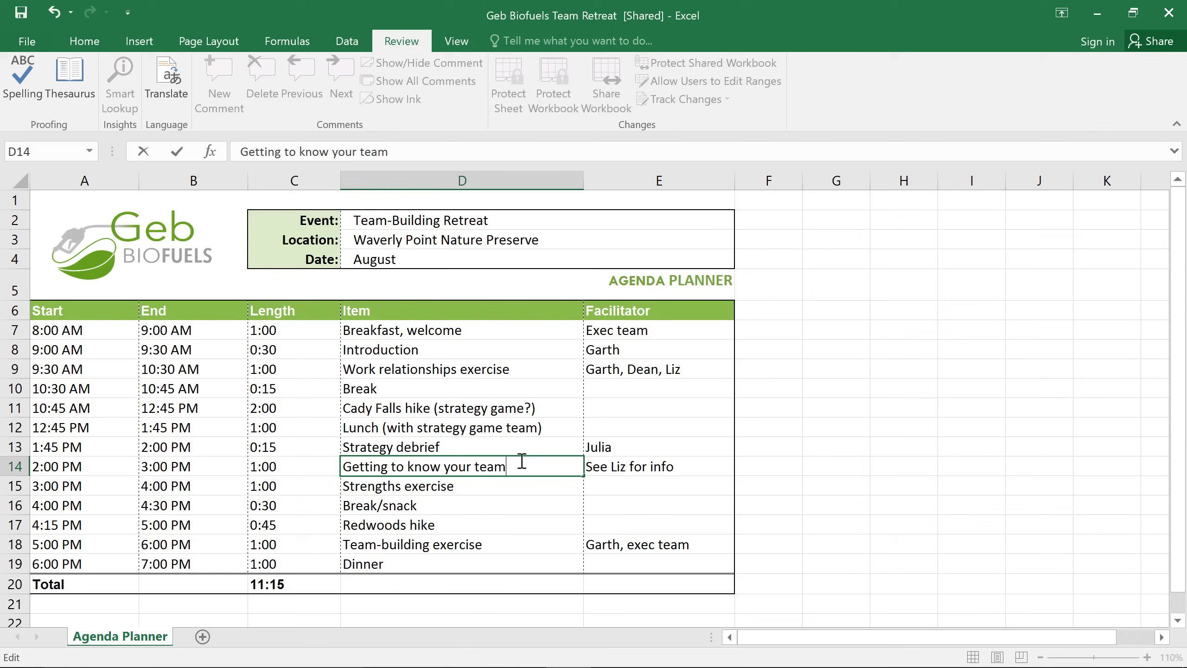
{"action": "key", "text": "Tab"}
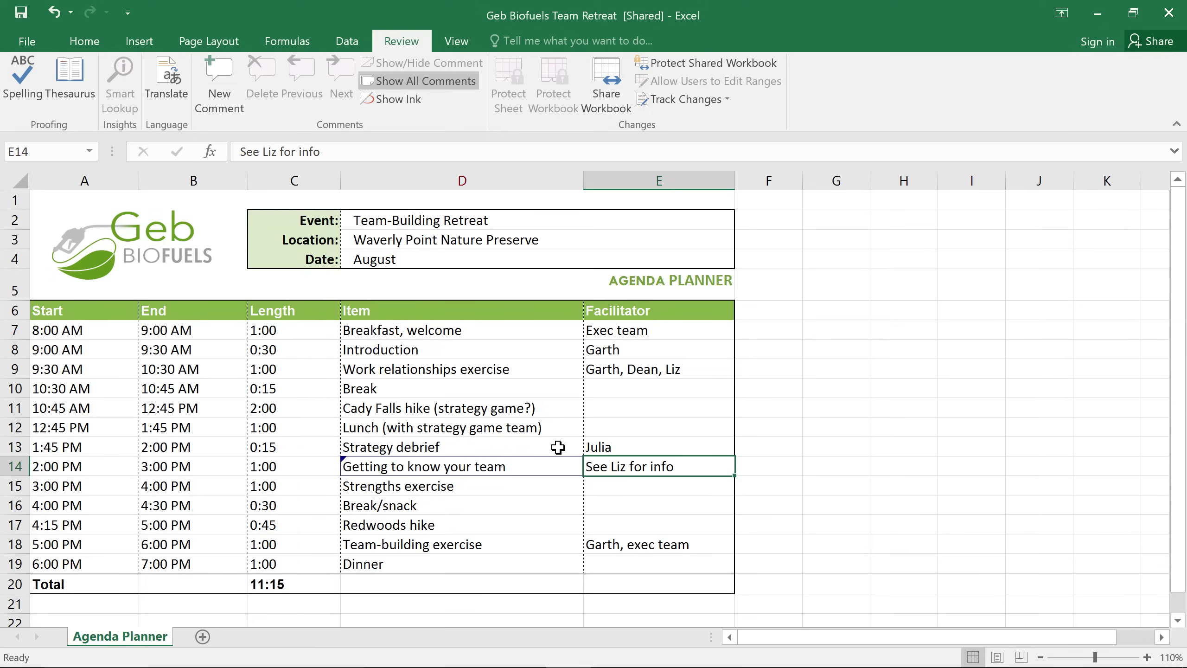
{"action": "mouse_move", "coordinate": [547, 465]}
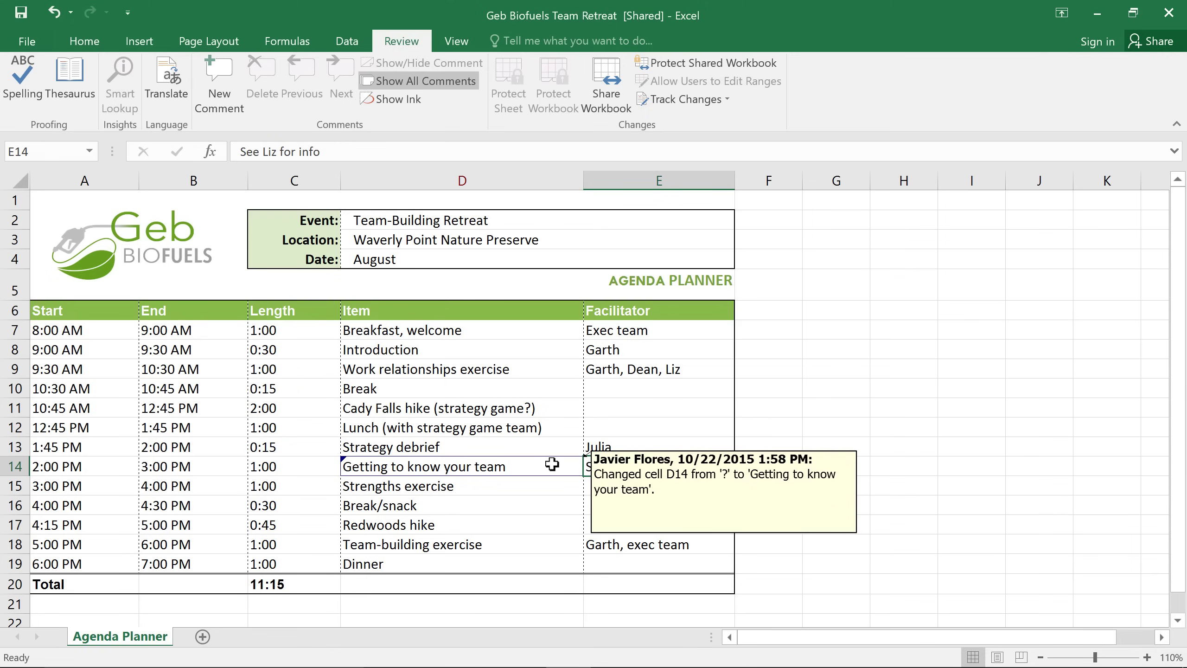
Save the shared workbook and list its tracked changes on a new History sheet.
{"action": "left_click", "coordinate": [690, 564]}
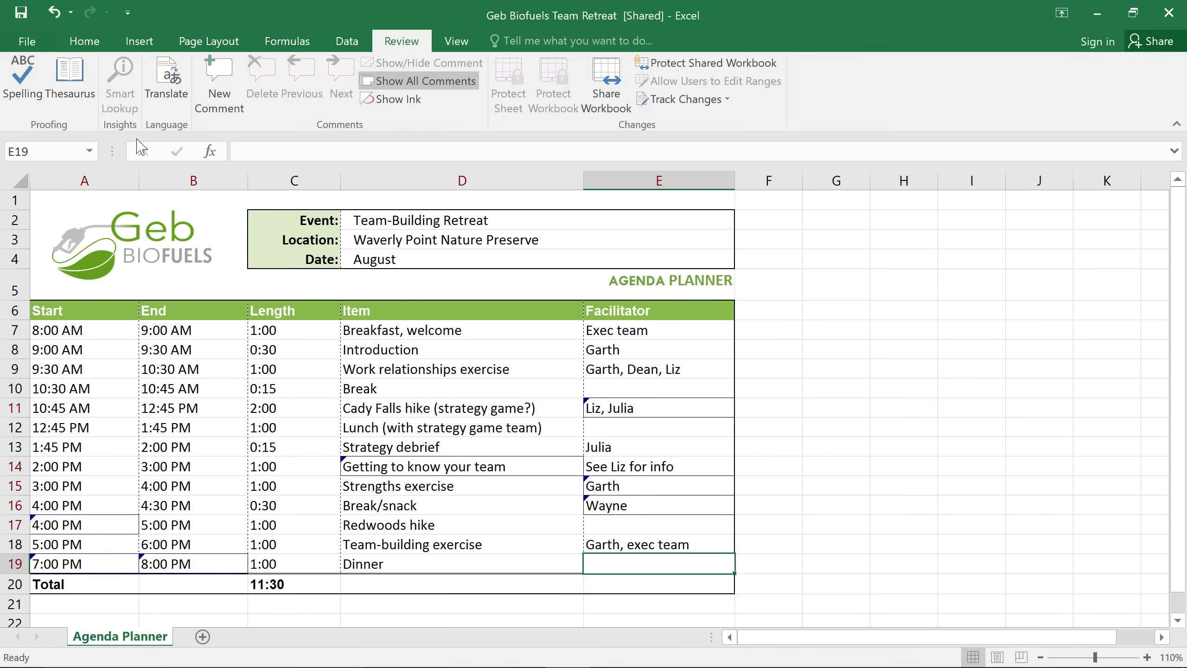
{"action": "left_click", "coordinate": [31, 19]}
{"action": "left_click", "coordinate": [674, 104]}
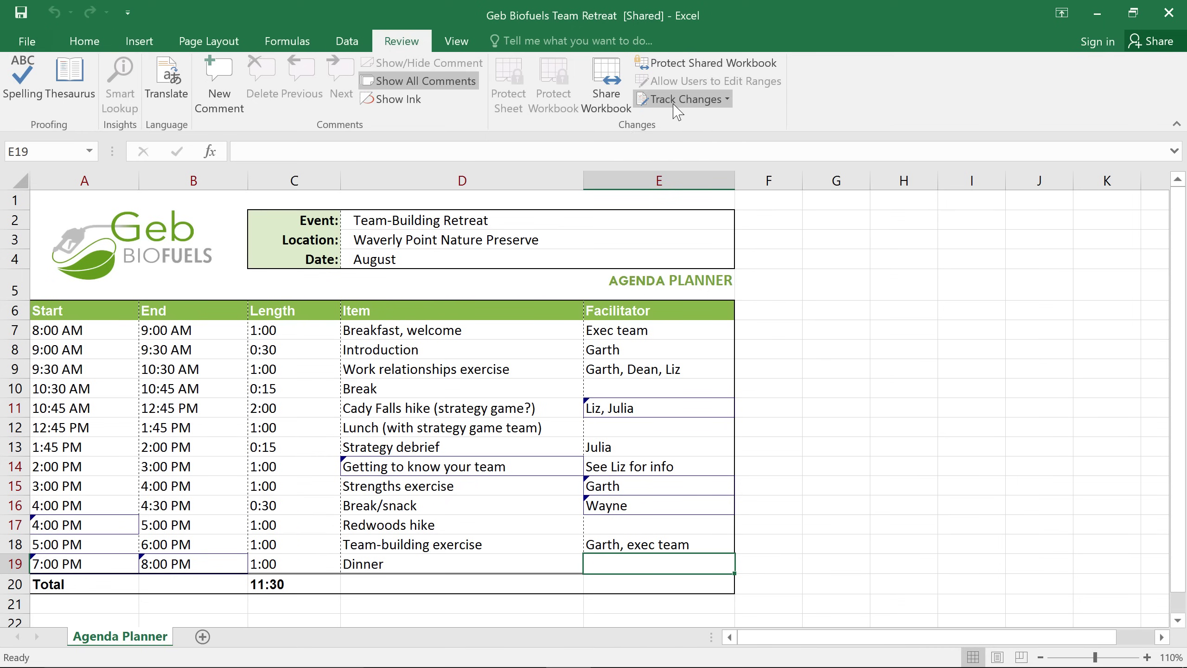
{"action": "left_click", "coordinate": [676, 122]}
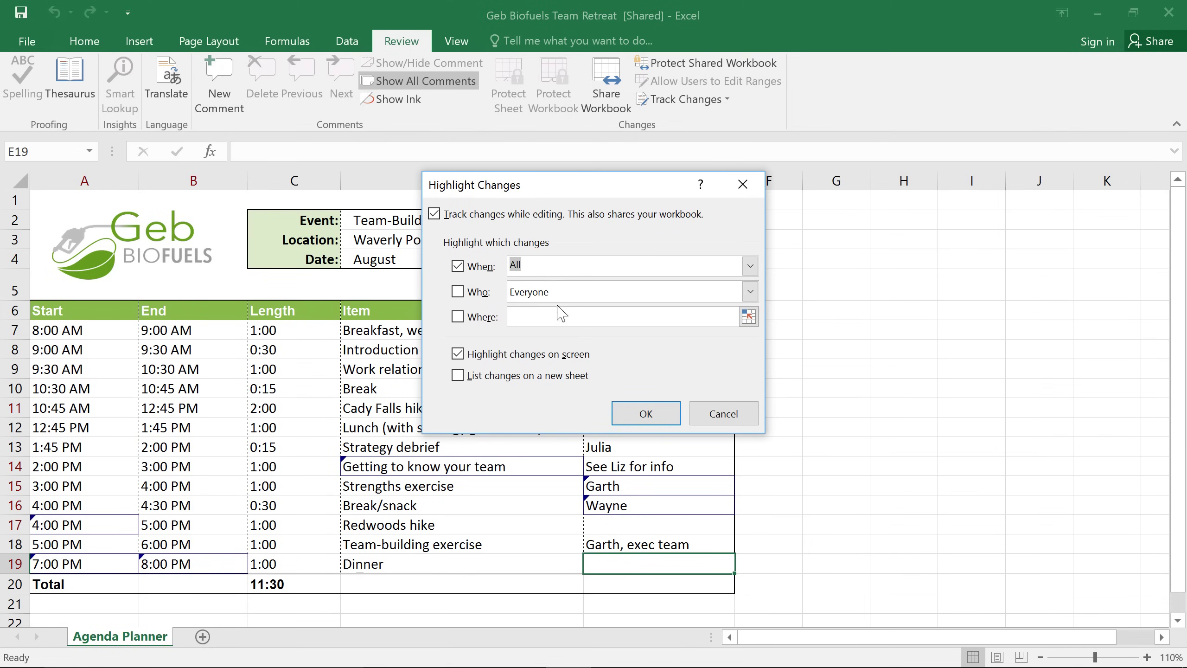
{"action": "left_click", "coordinate": [459, 376]}
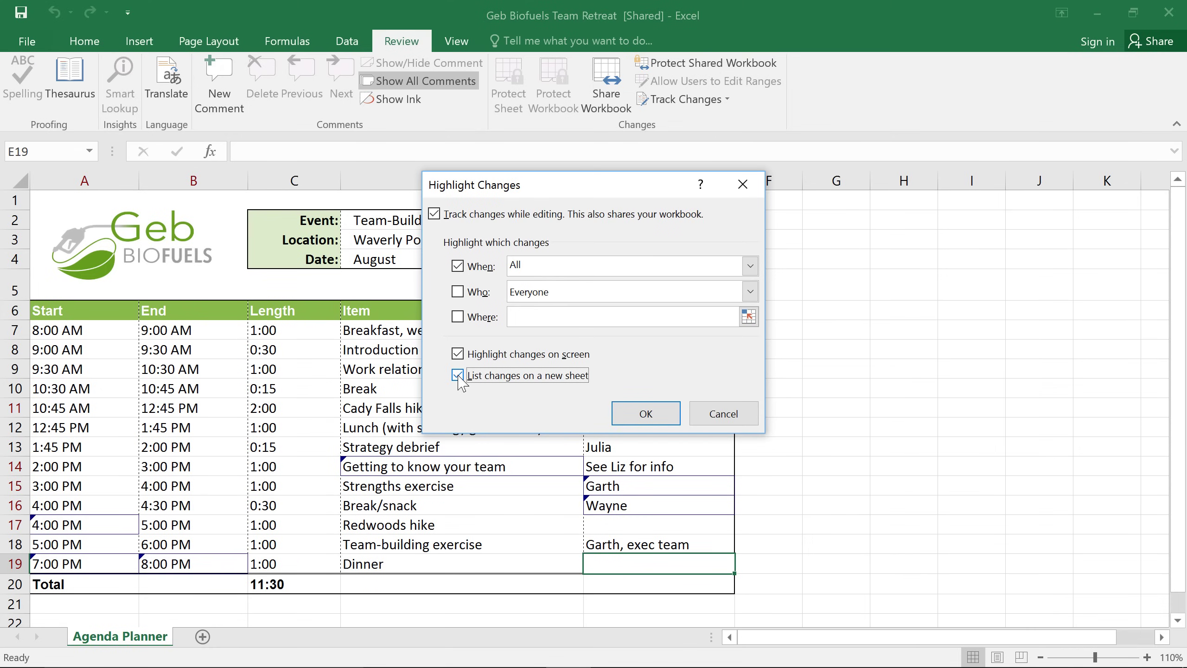
{"action": "left_click", "coordinate": [624, 419]}
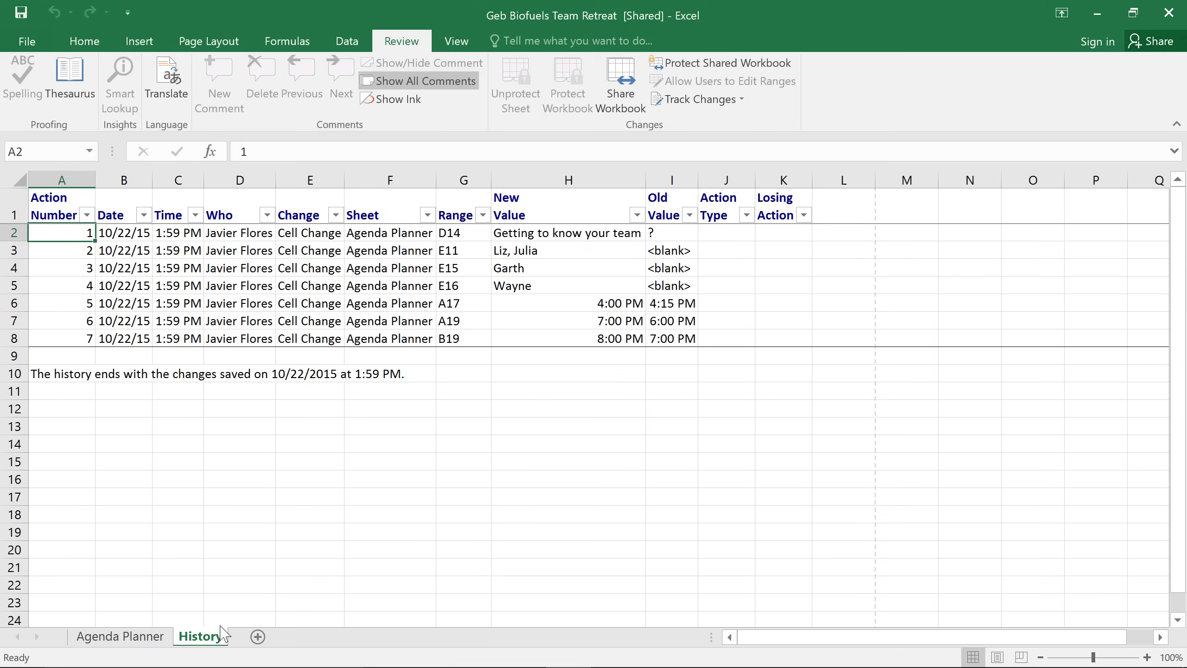
Switch from the History sheet to the Agenda Planner sheet tab.
{"action": "left_click", "coordinate": [154, 643]}
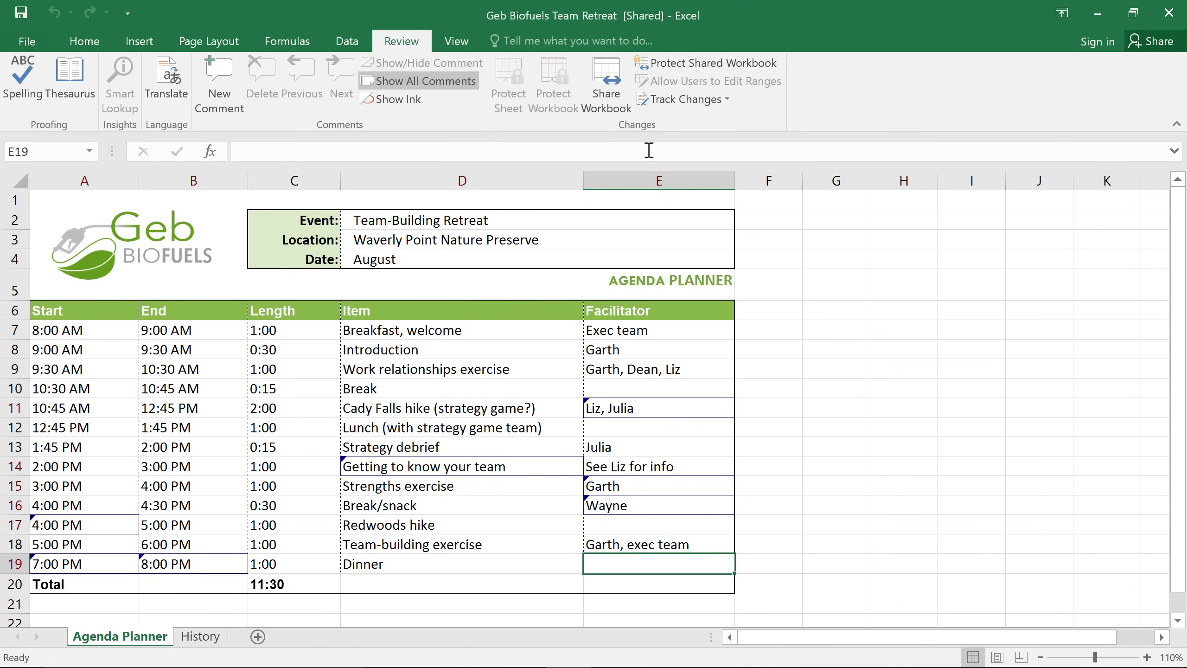
Review the tracked changes through Accept/Reject Changes and accept all seven.
{"action": "left_click", "coordinate": [663, 111]}
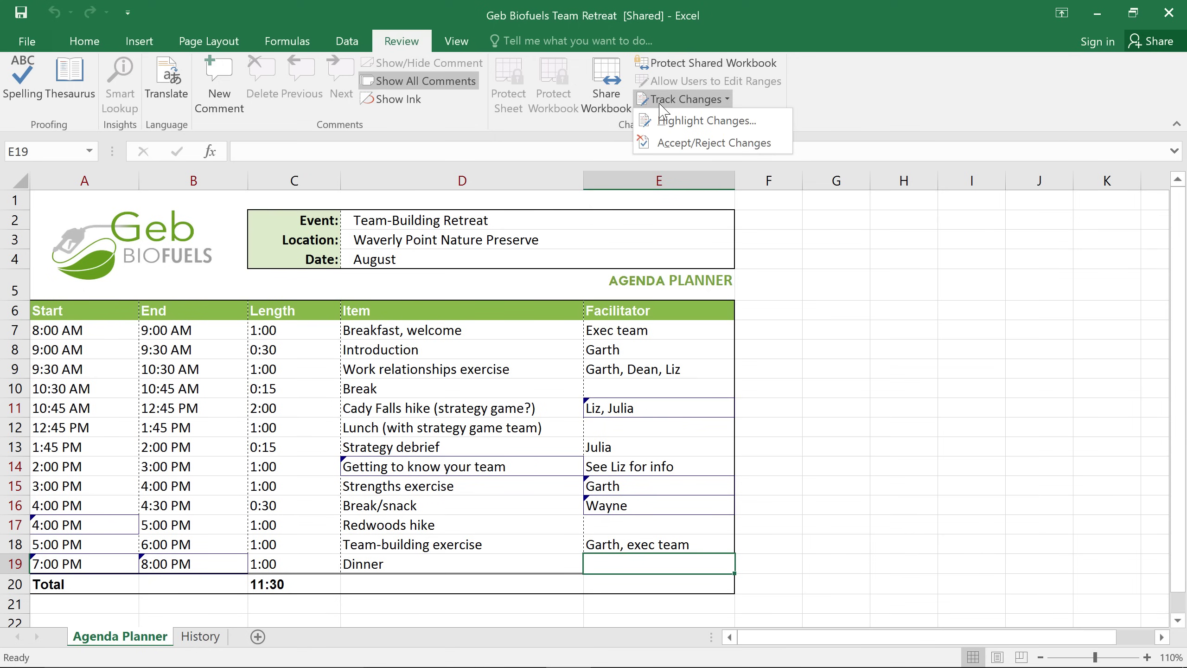
{"action": "left_click", "coordinate": [660, 149]}
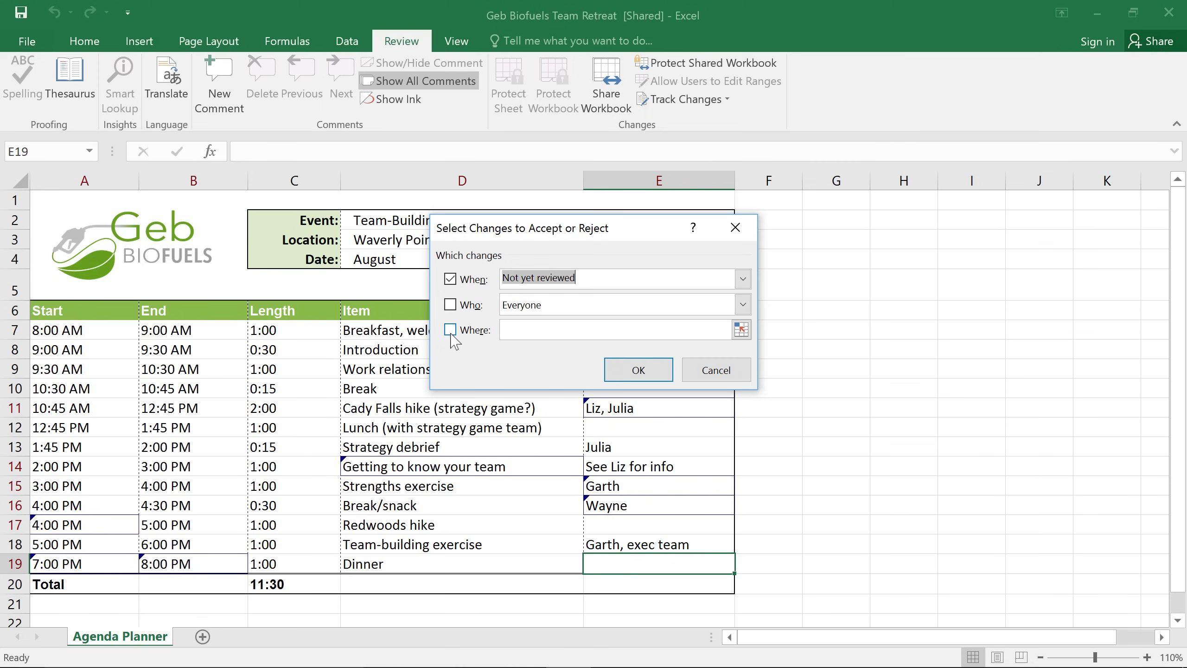
{"action": "left_click", "coordinate": [625, 375]}
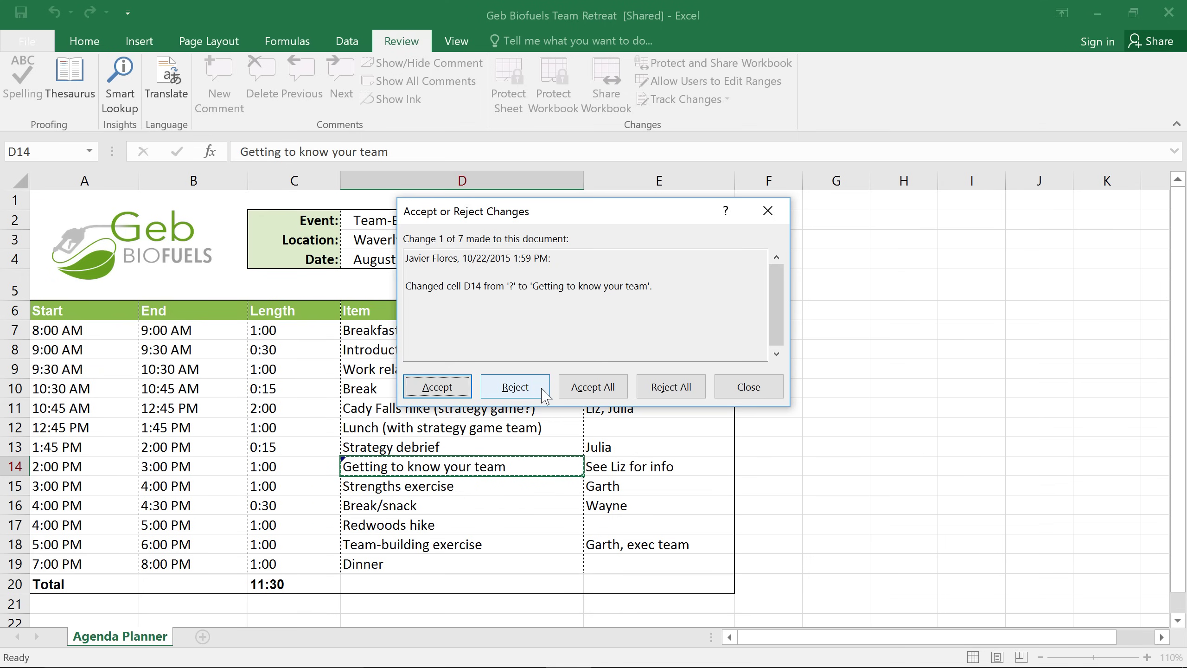
{"action": "left_click", "coordinate": [619, 388]}
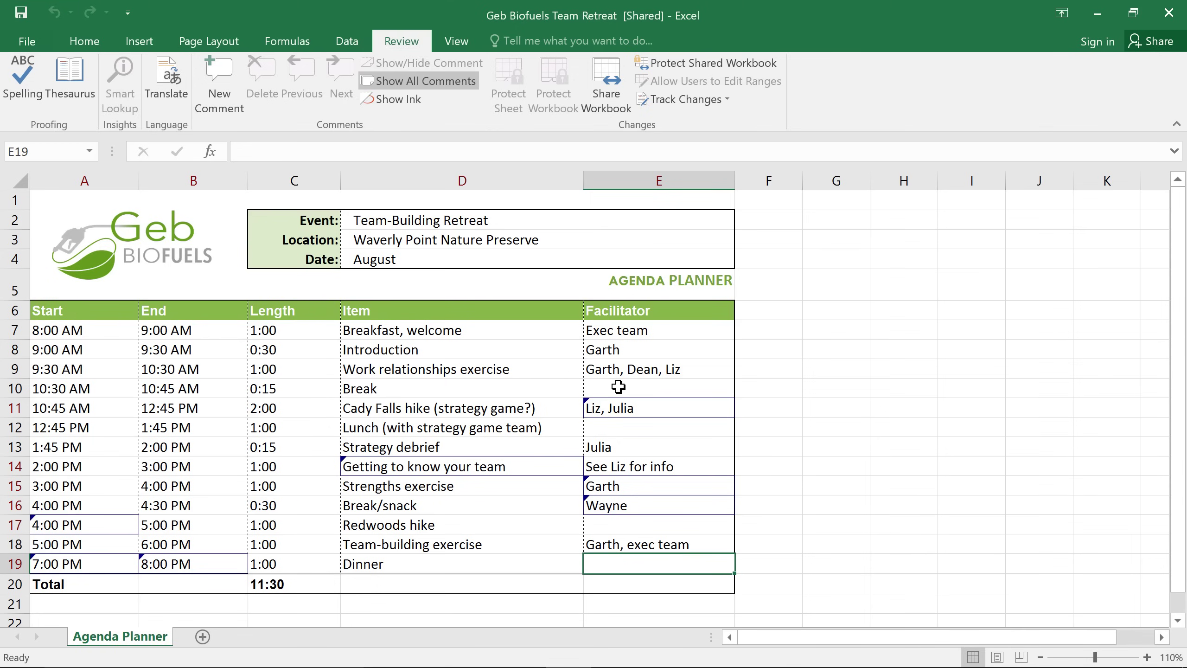
Add a comment 'How long is this hike?' to D17, then toggle Show All Comments on and off.
{"action": "left_click", "coordinate": [508, 524]}
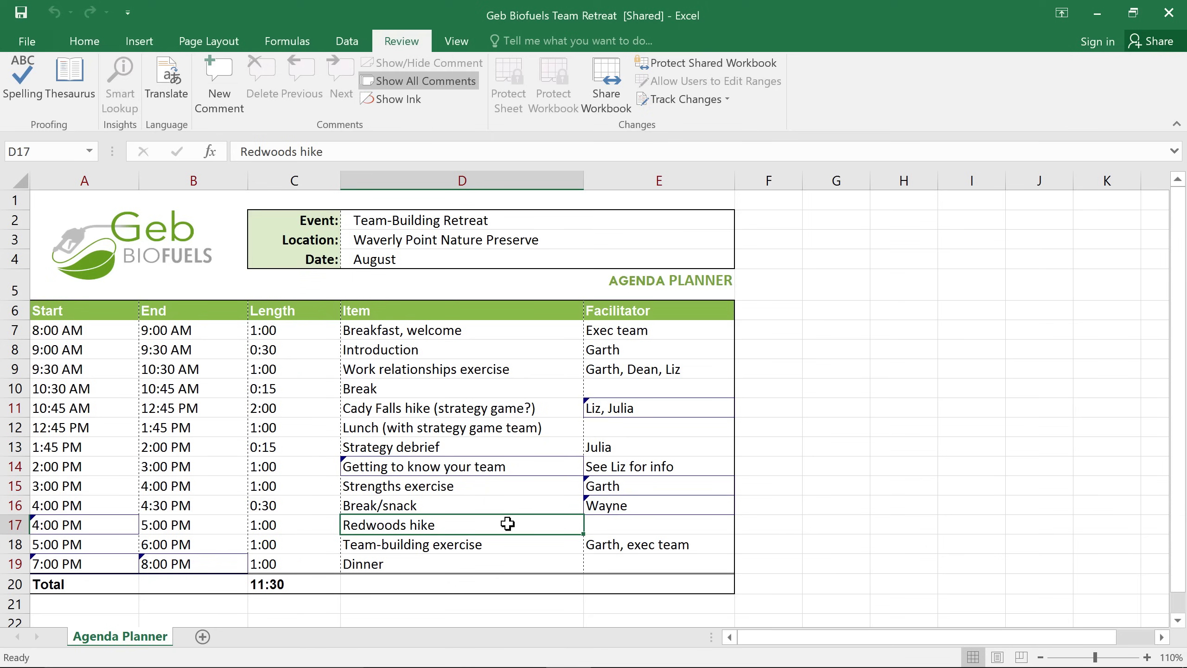
{"action": "left_click", "coordinate": [218, 70]}
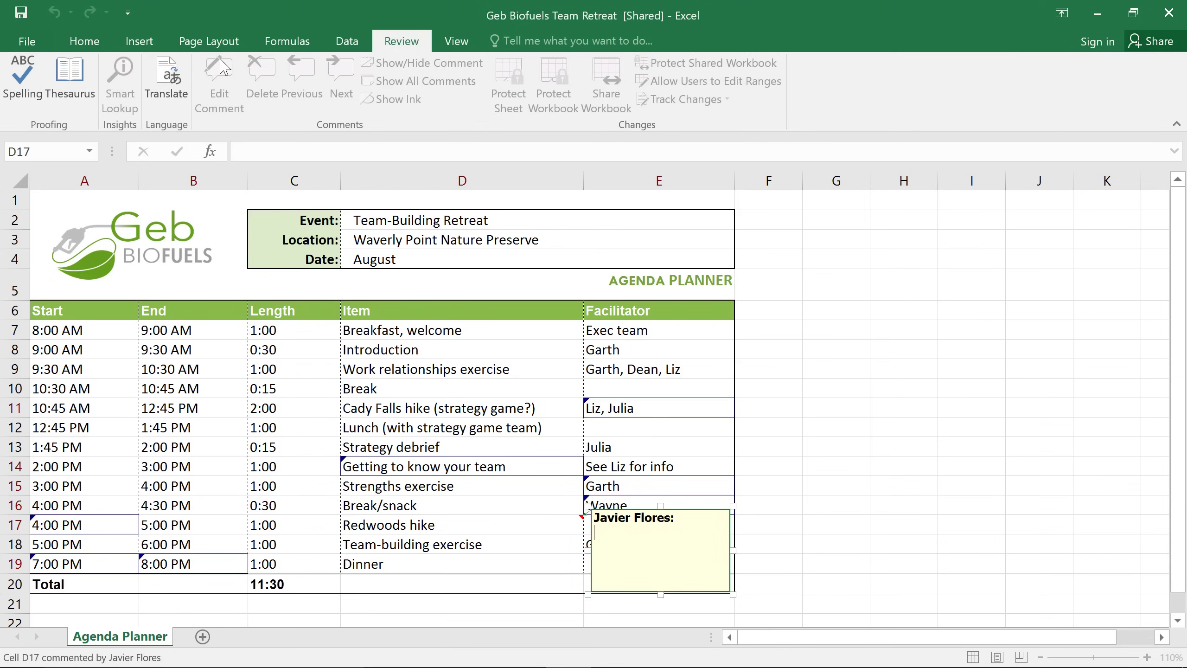
{"action": "type", "text": "How long is this hike?"}
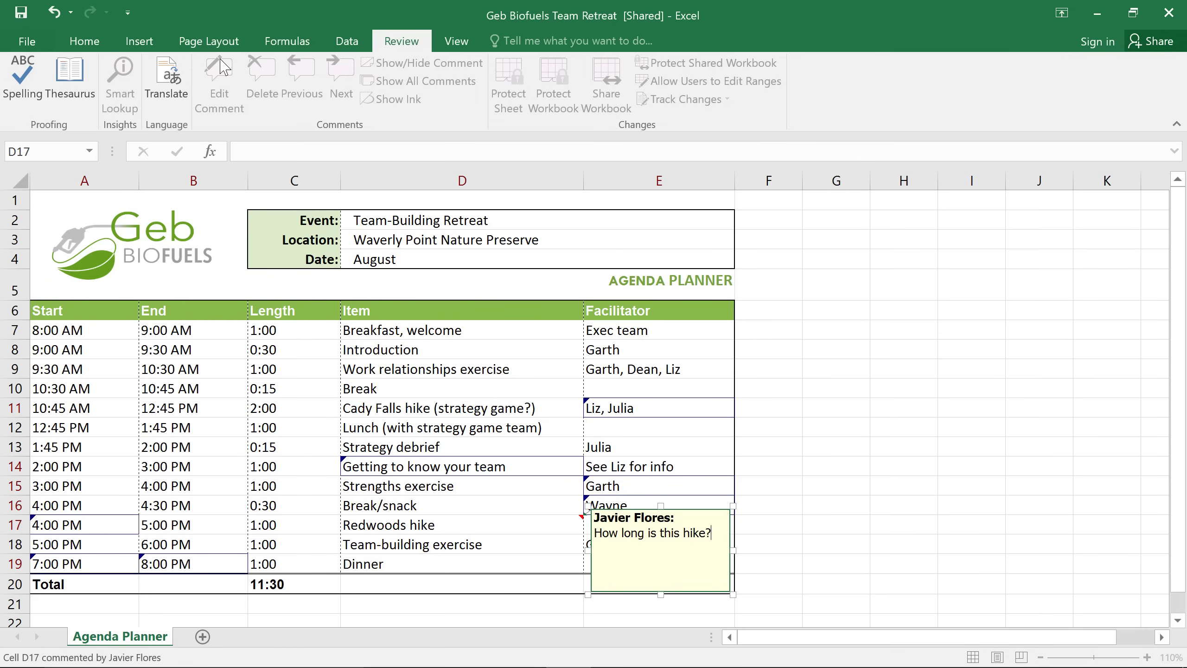
{"action": "left_click", "coordinate": [842, 333]}
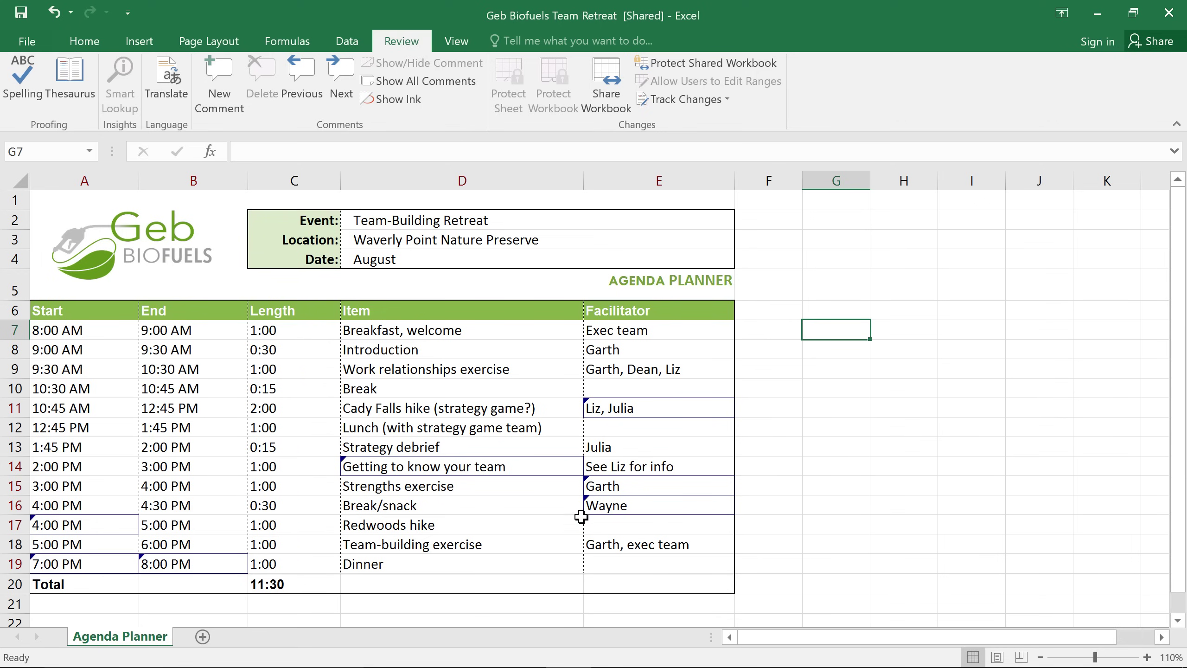
{"action": "mouse_move", "coordinate": [566, 522]}
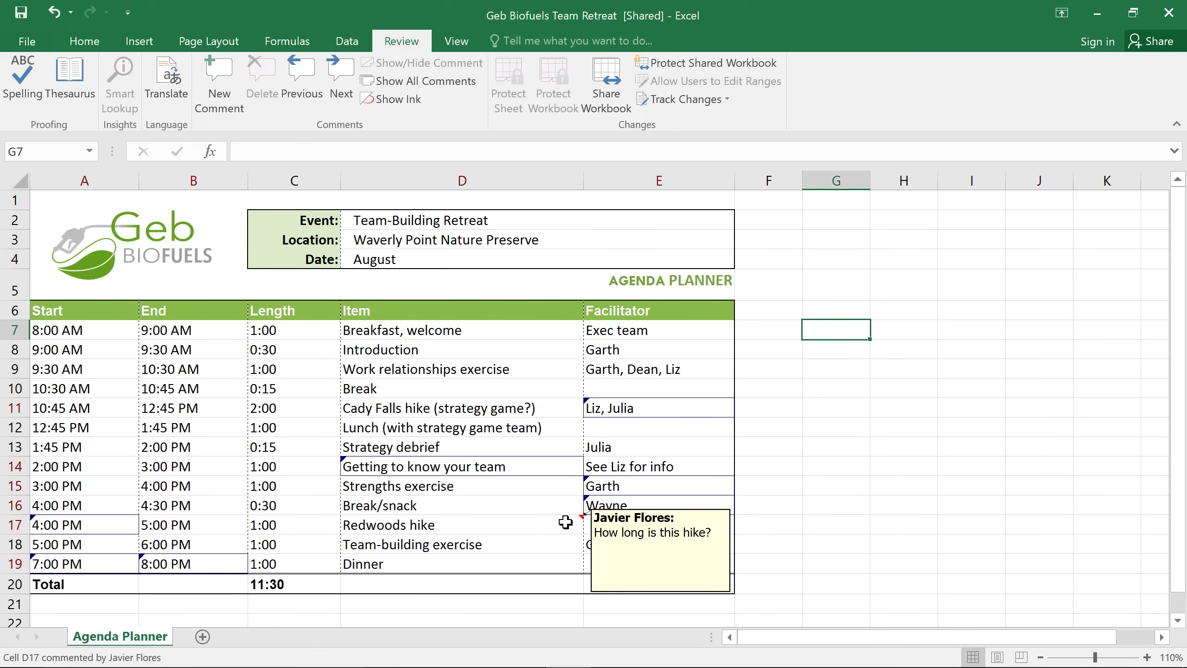
{"action": "left_click", "coordinate": [415, 82]}
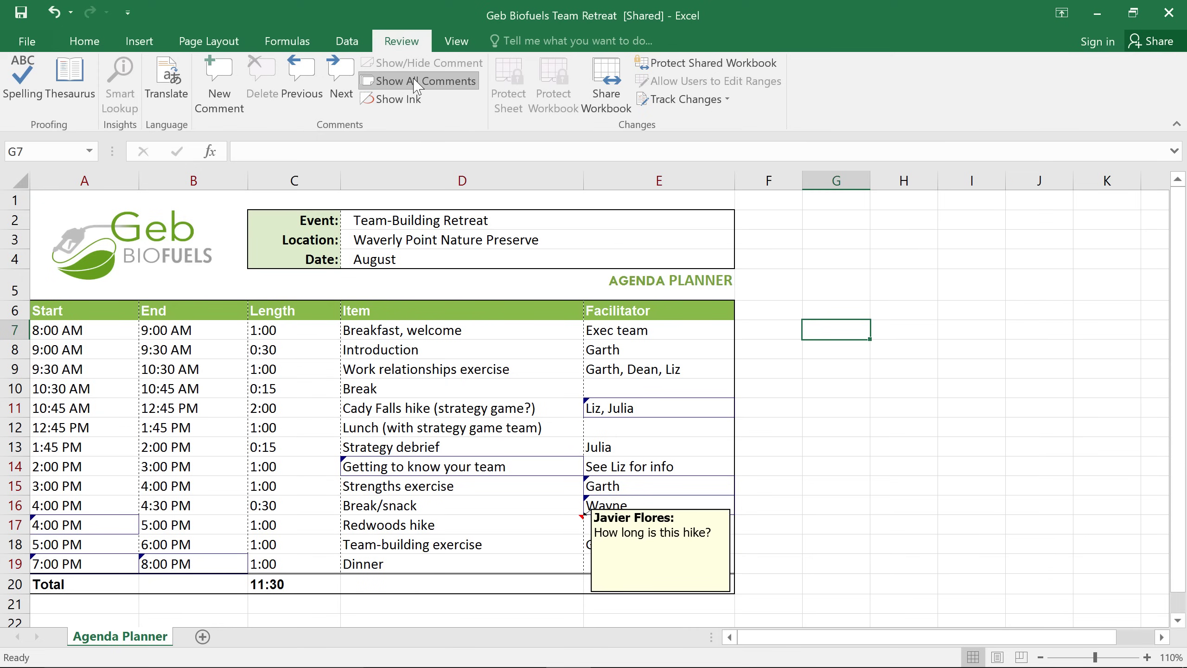
{"action": "left_click", "coordinate": [415, 82]}
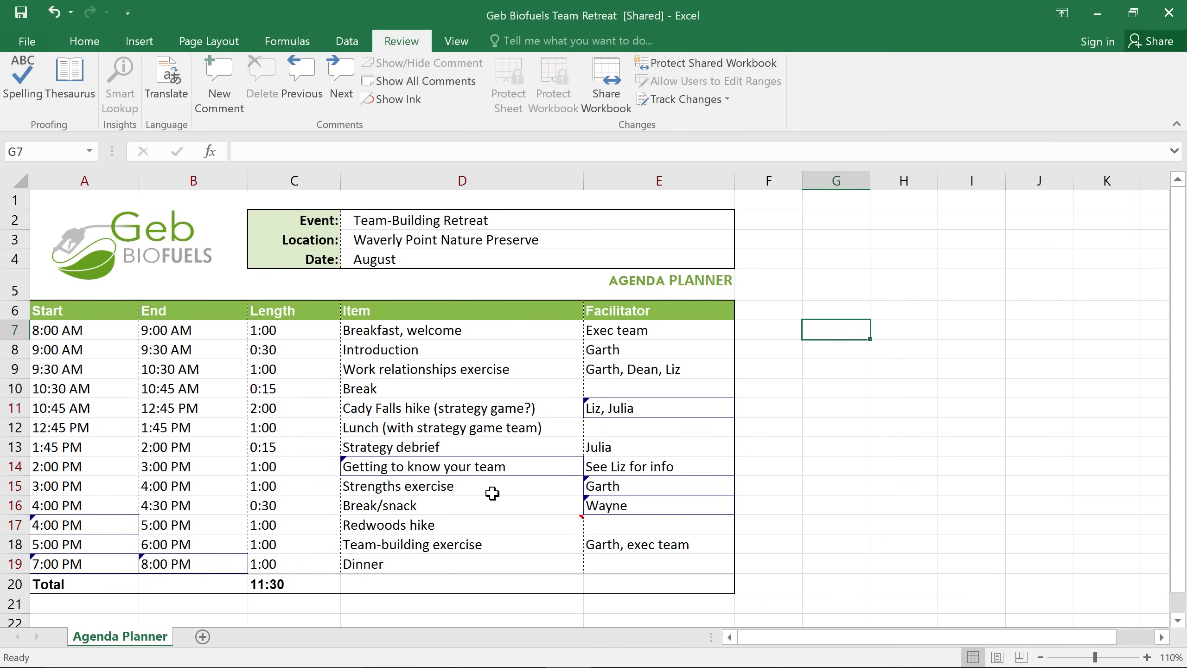
Append 'Liz told me it was only 1 mile. That works.' to the D17 comment, then delete it.
{"action": "left_click", "coordinate": [492, 526]}
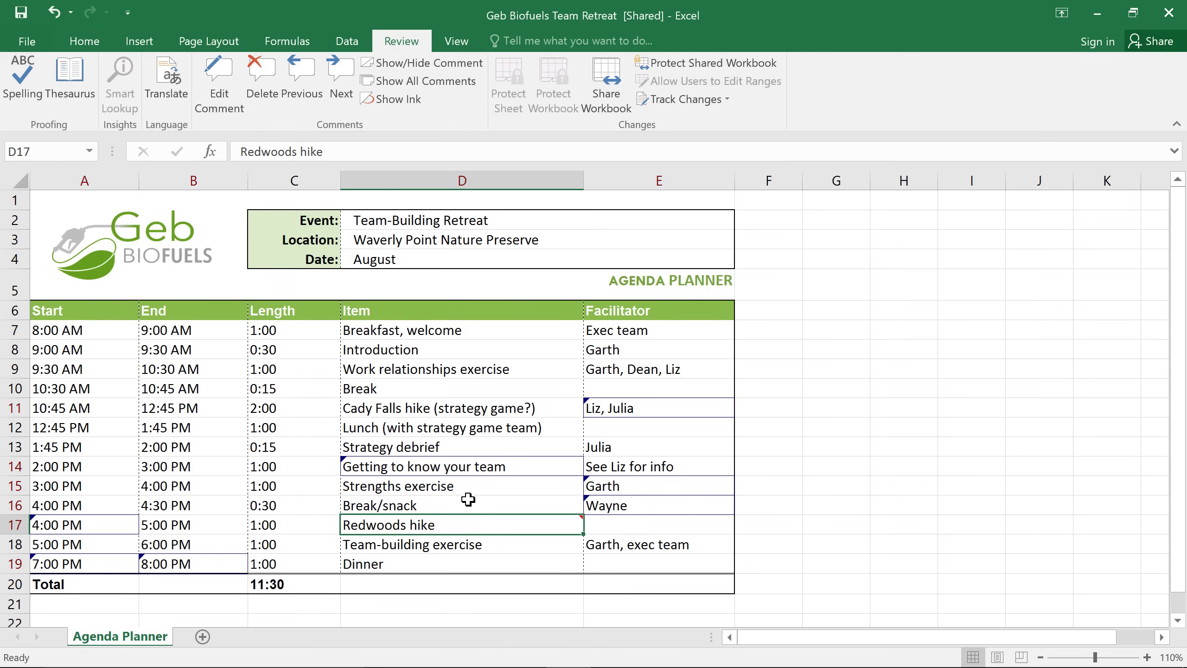
{"action": "left_click", "coordinate": [218, 86]}
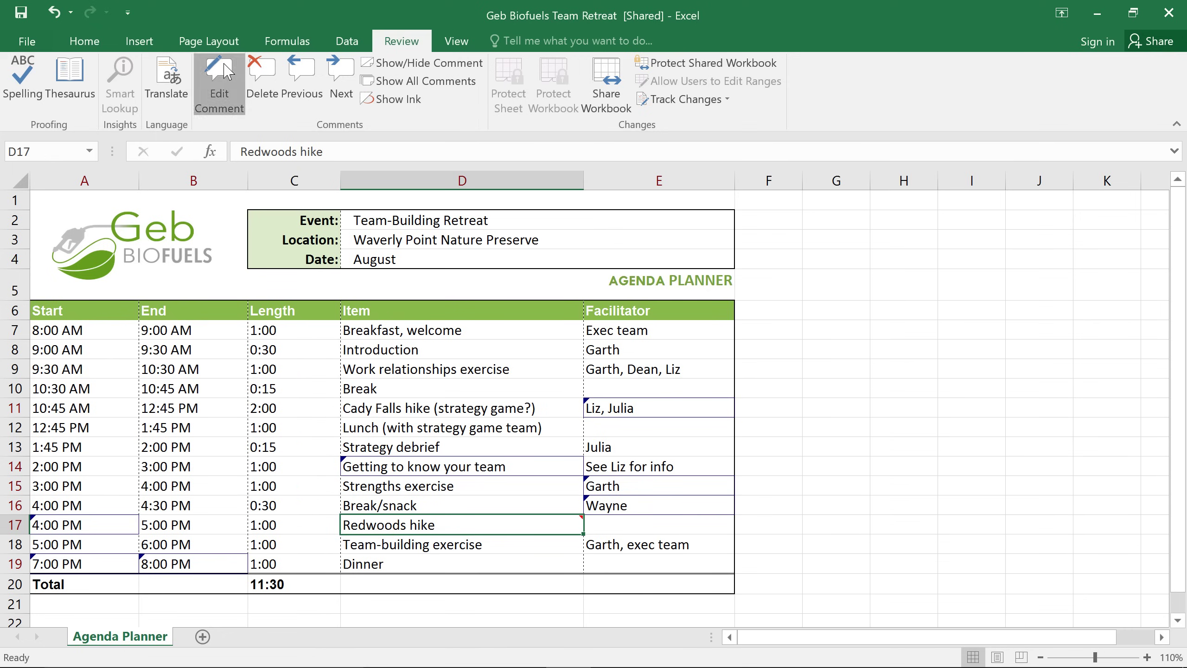
{"action": "type", "text": "Liz told me "}
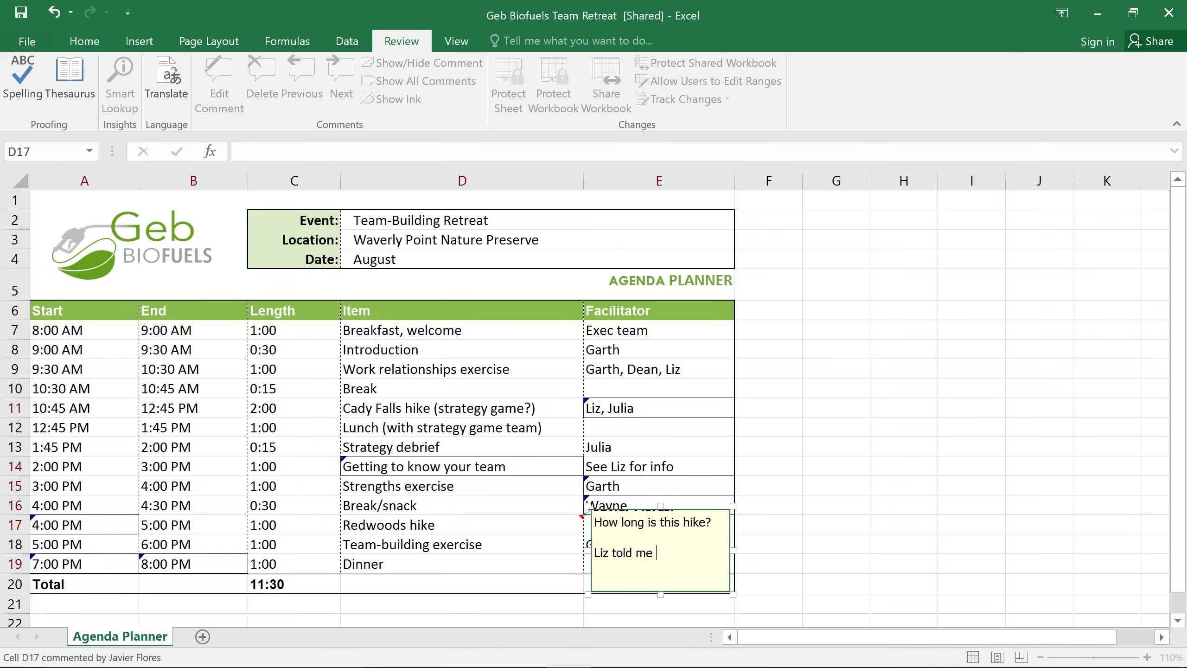
{"action": "type", "text": "it was only 1 mile. That works."}
{"action": "key", "text": "Return"}
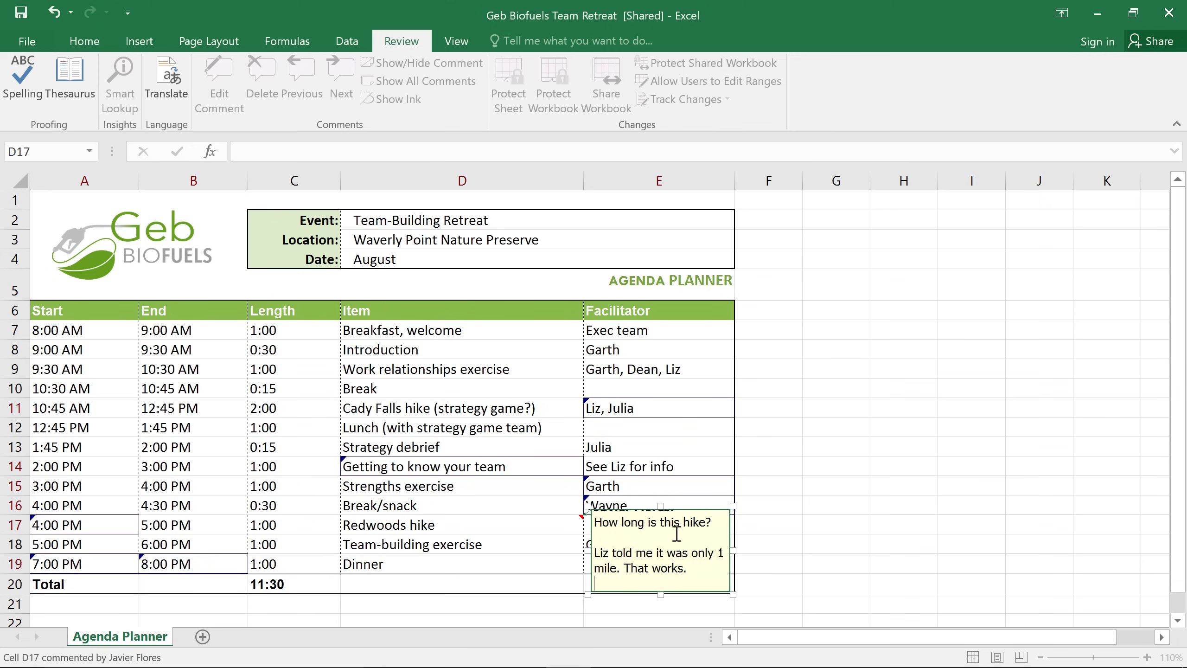
{"action": "left_click", "coordinate": [769, 532]}
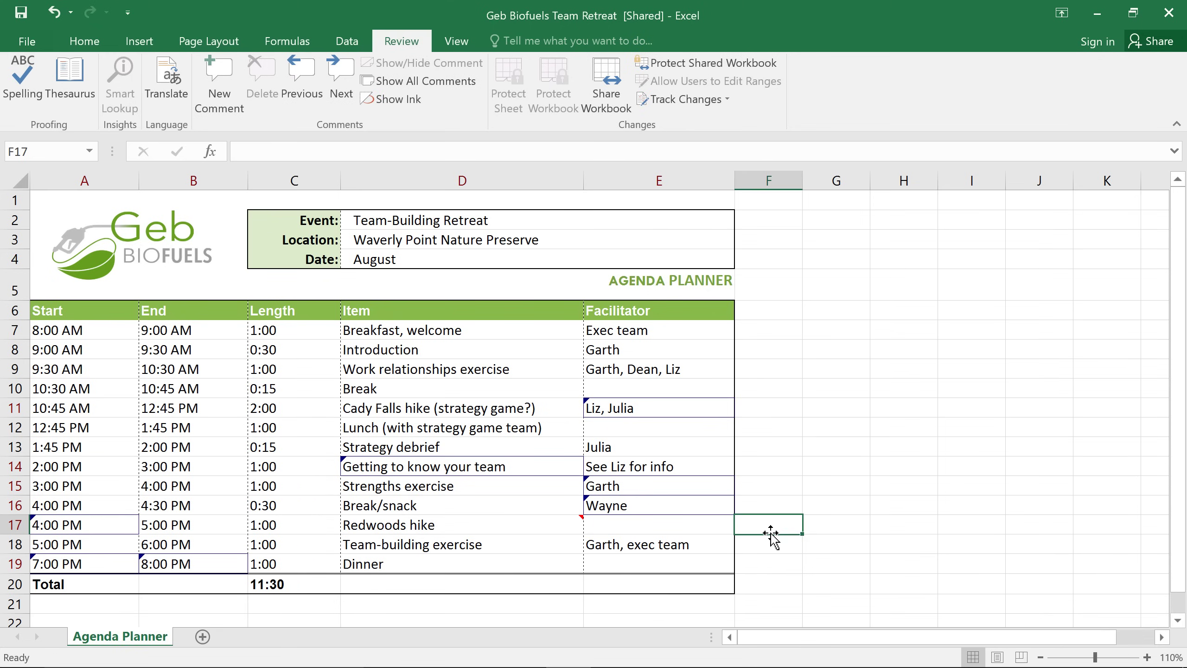
{"action": "left_click", "coordinate": [570, 527]}
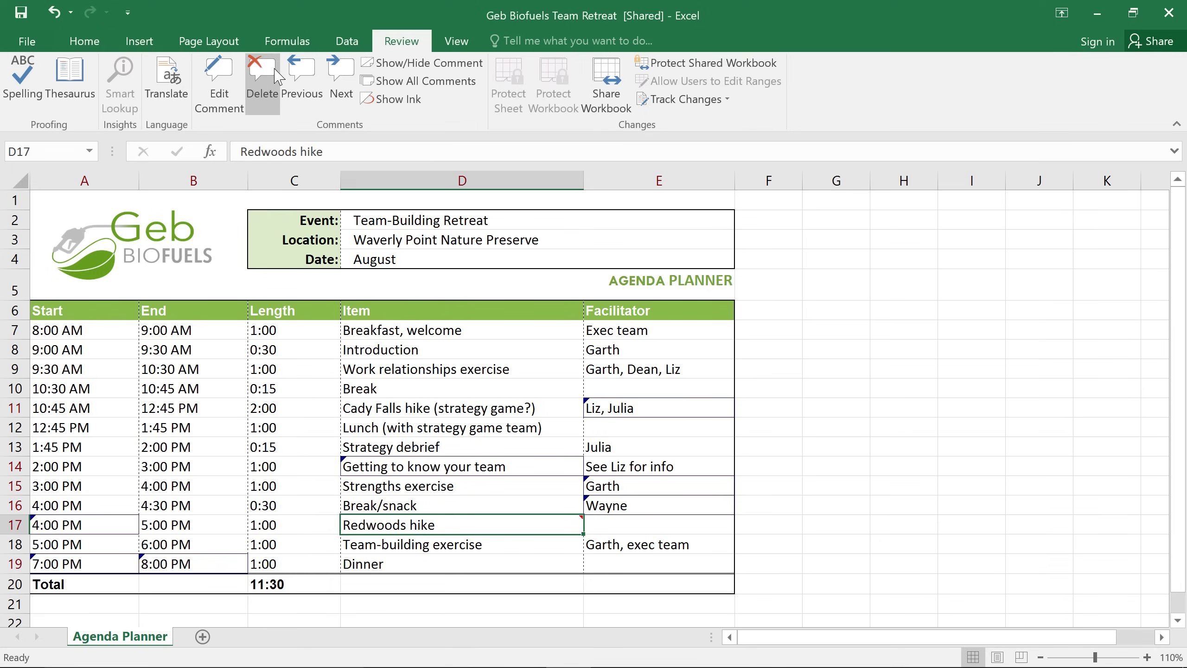
{"action": "left_click", "coordinate": [262, 80]}
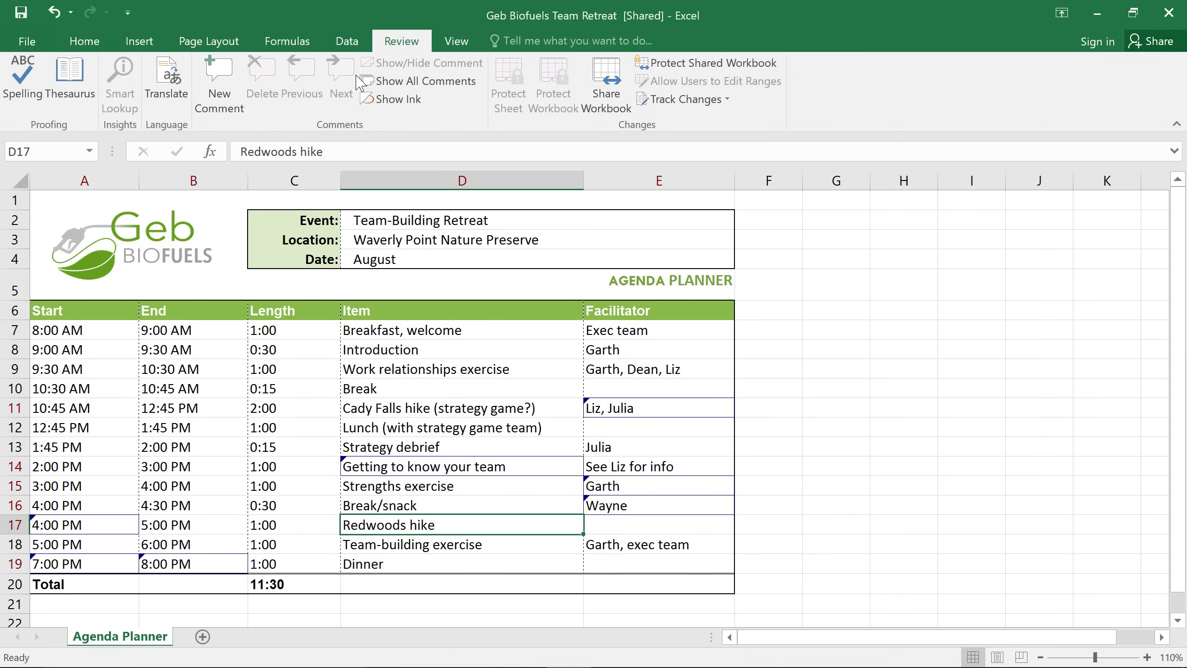
Uncheck Track changes while editing in Highlight Changes and confirm removing shared use.
{"action": "left_click", "coordinate": [683, 100]}
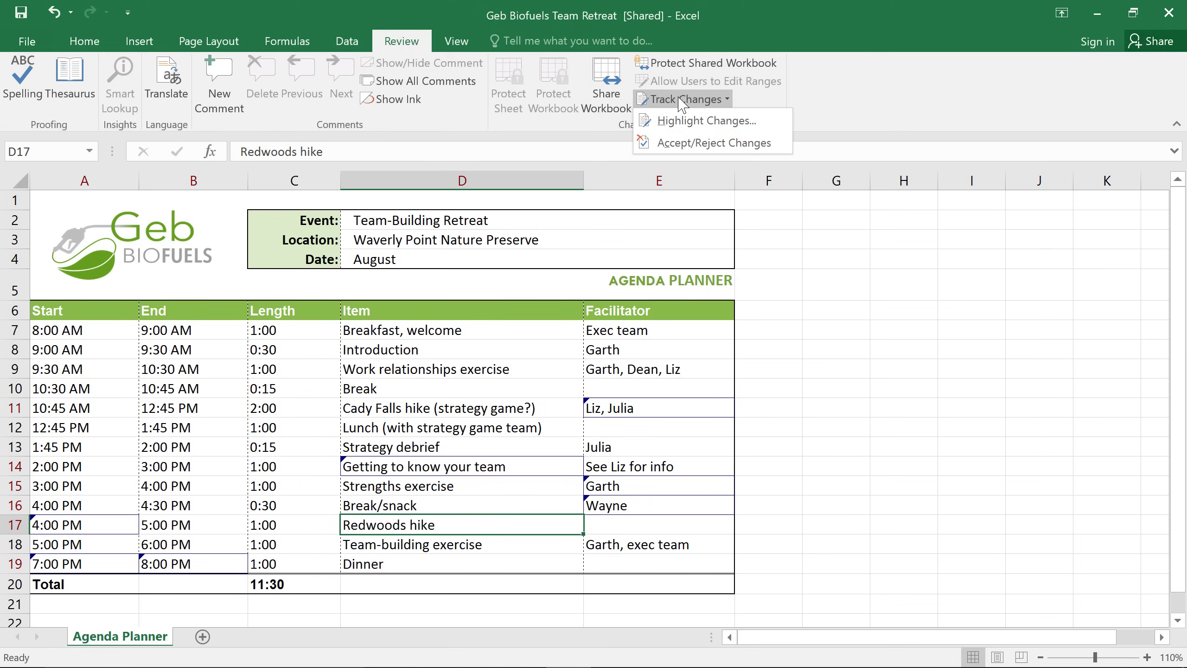
{"action": "left_click", "coordinate": [687, 122]}
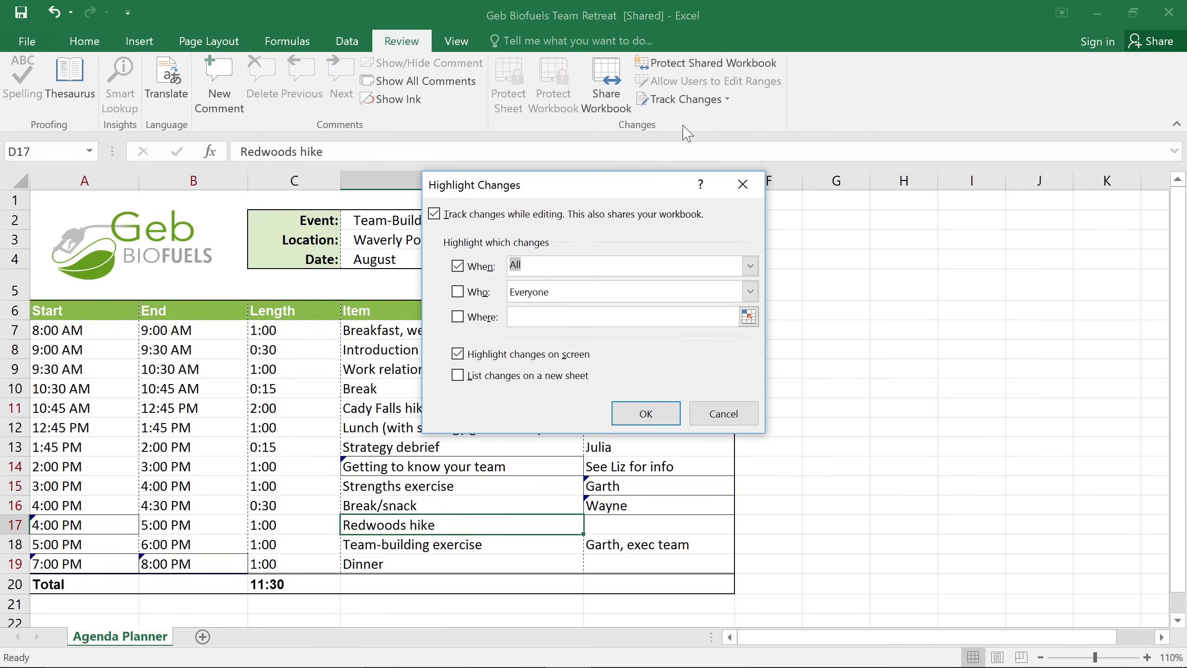
{"action": "left_click", "coordinate": [435, 214]}
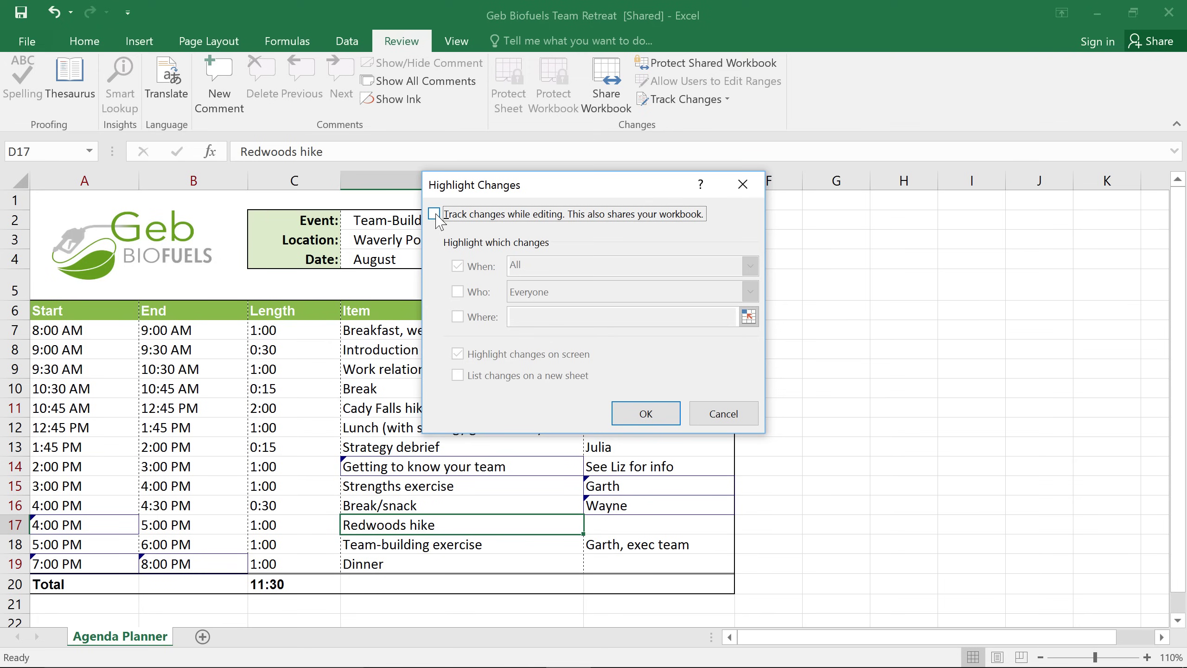
{"action": "left_click", "coordinate": [646, 413]}
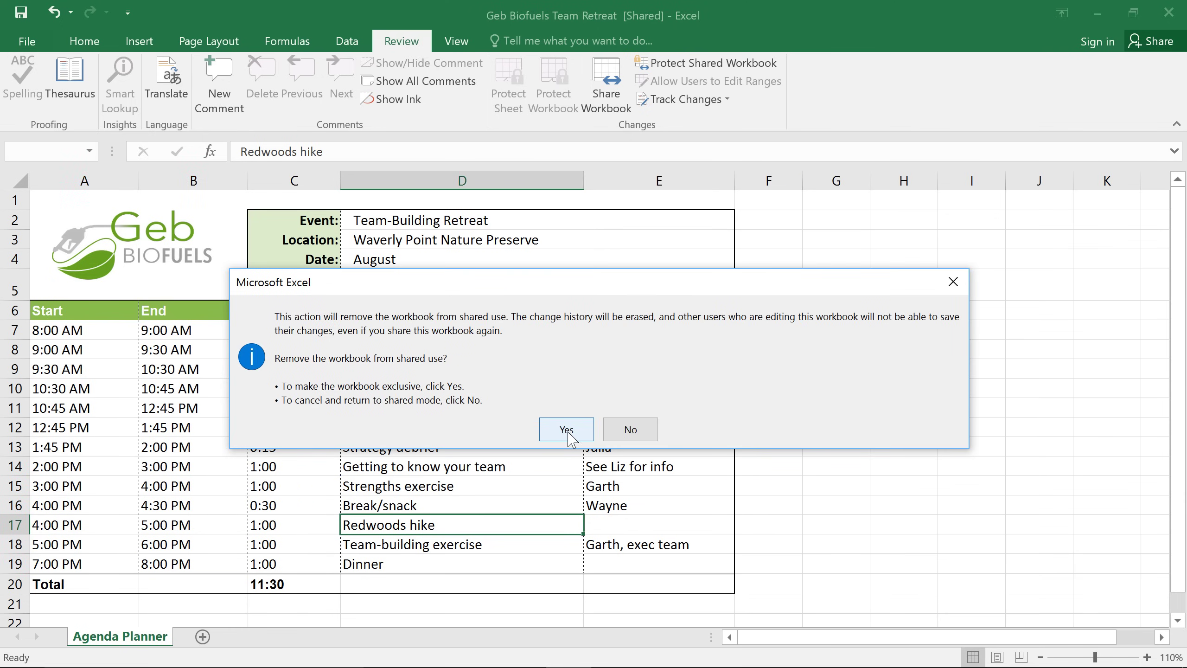
{"action": "left_click", "coordinate": [568, 433]}
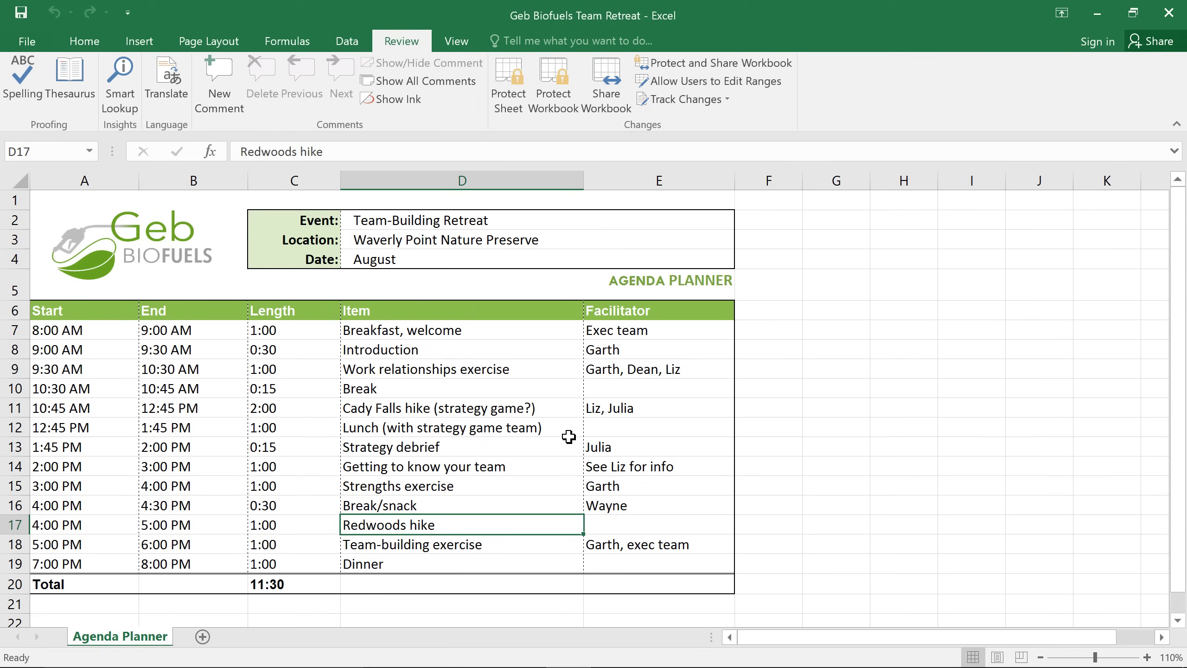